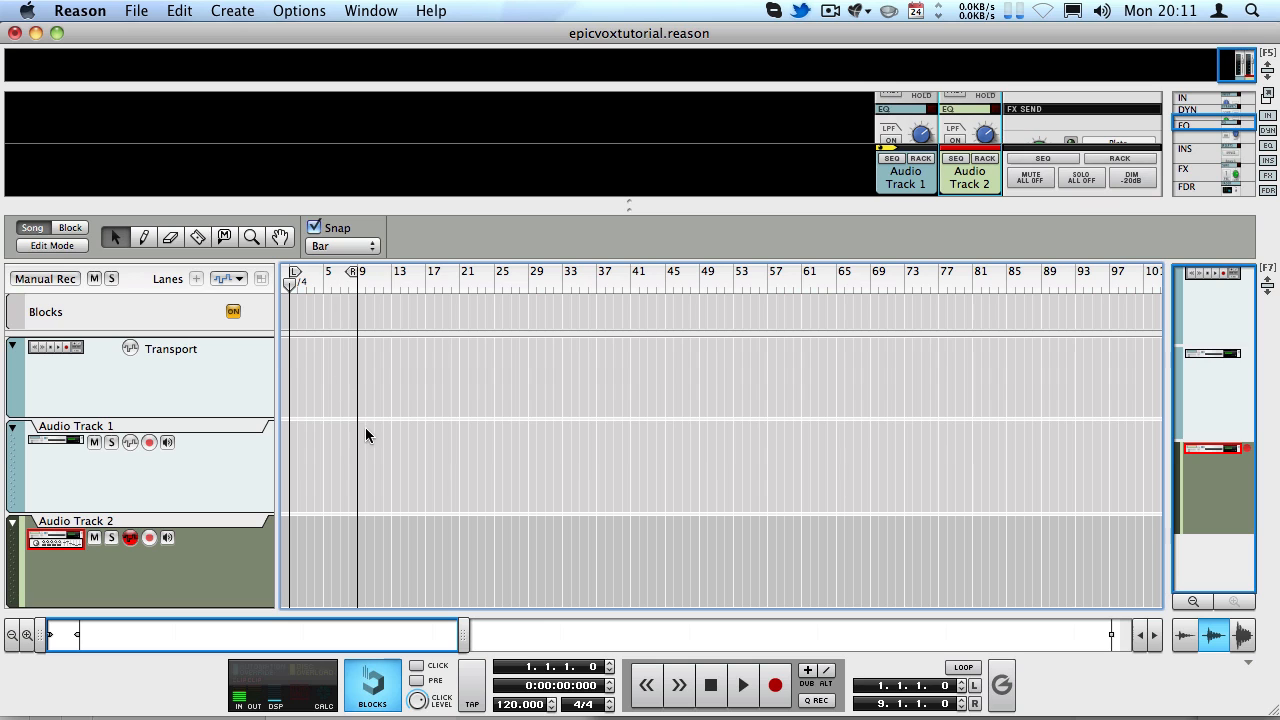
- Record-arm Audio Track 2, delete Audio Track 1, and make the remaining audio track the active one
left_click(148, 540)
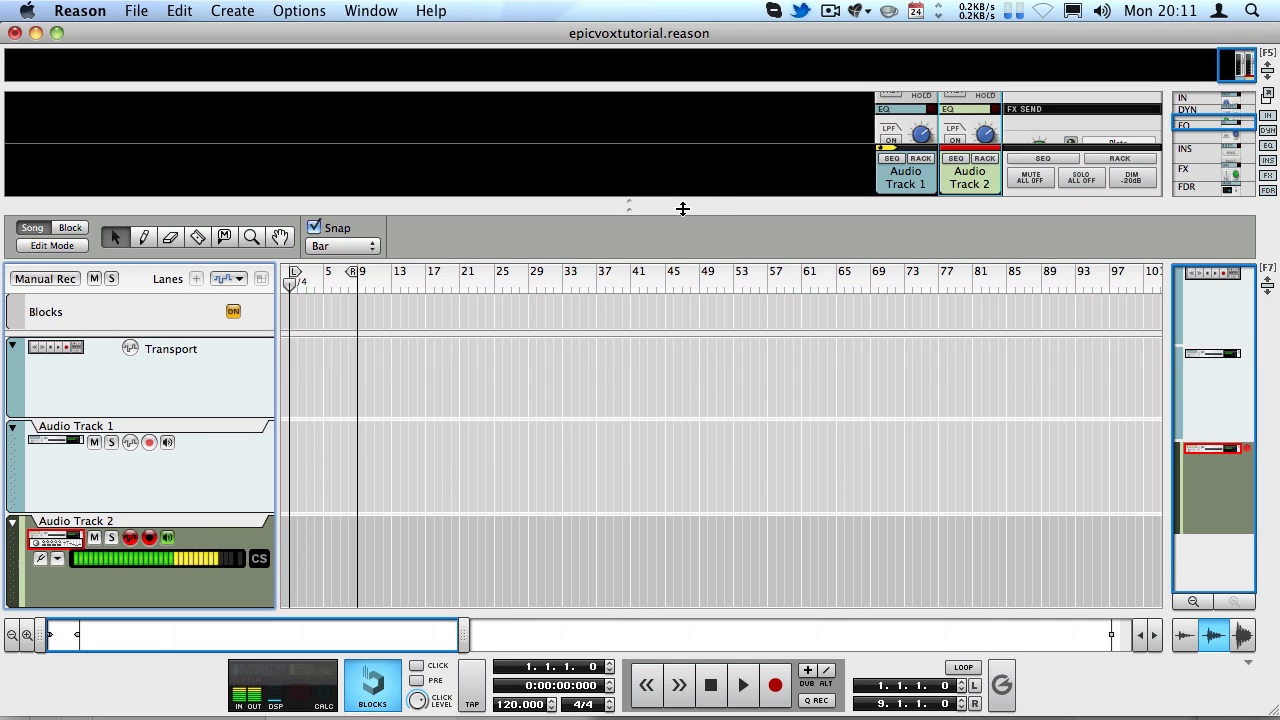
mouse_move(683, 208)
left_mouse_down()
mouse_move(720, 423)
mouse_move(668, 196)
left_mouse_up()
left_click(66, 445)
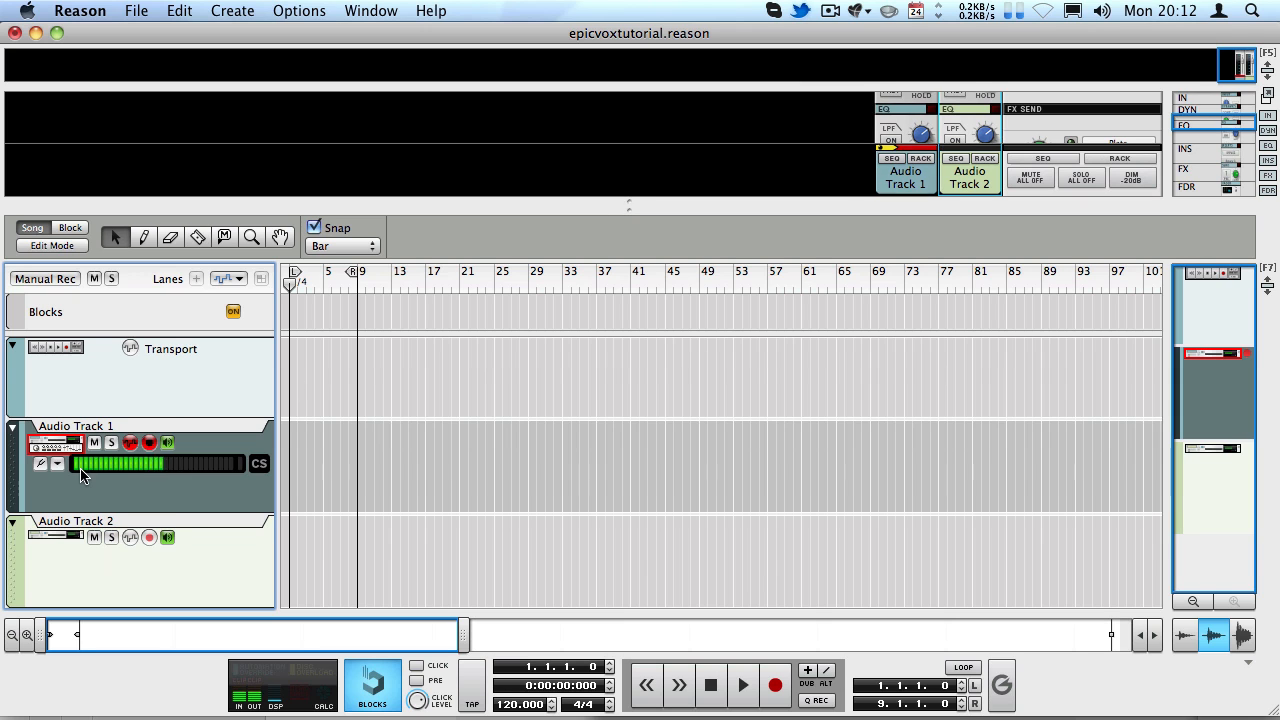
key("Delete")
key("Return")
left_click(66, 445)
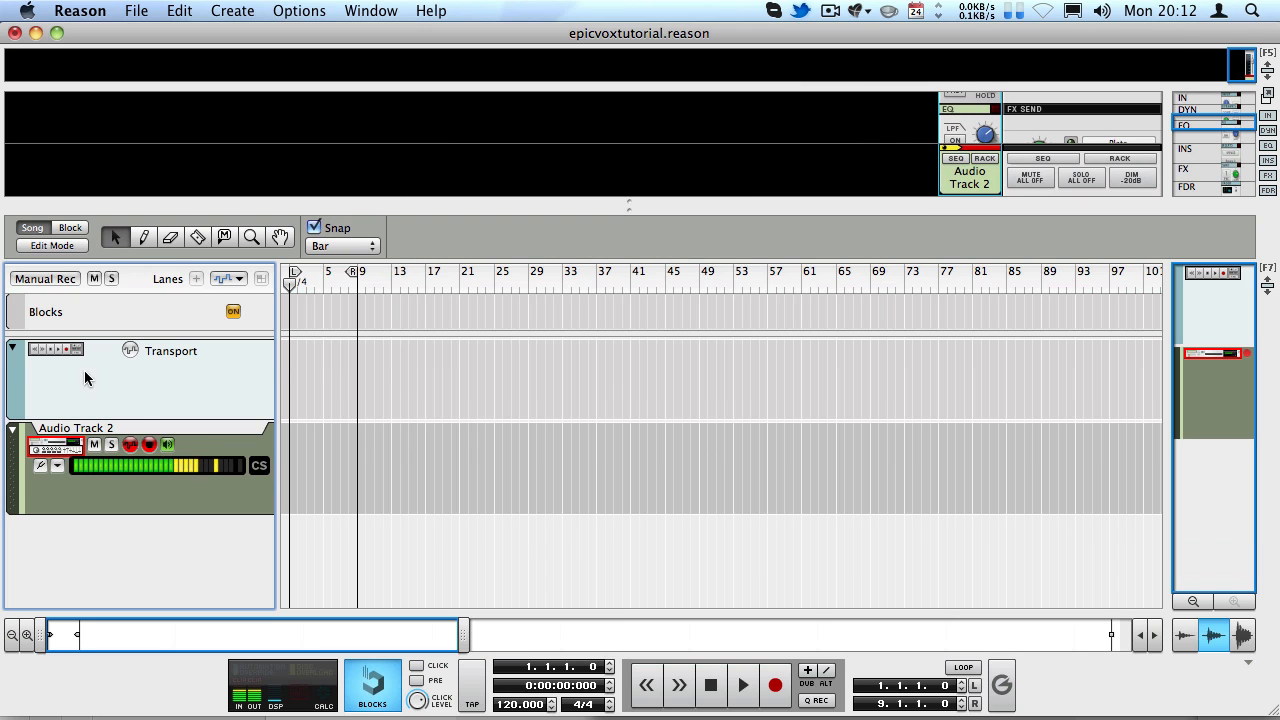
- On the first equalizer in Audio Track 2's insert effects, flatten the curve, then boost the low shelf and high shelf gains
left_click_drag(578, 208, 614, 605)
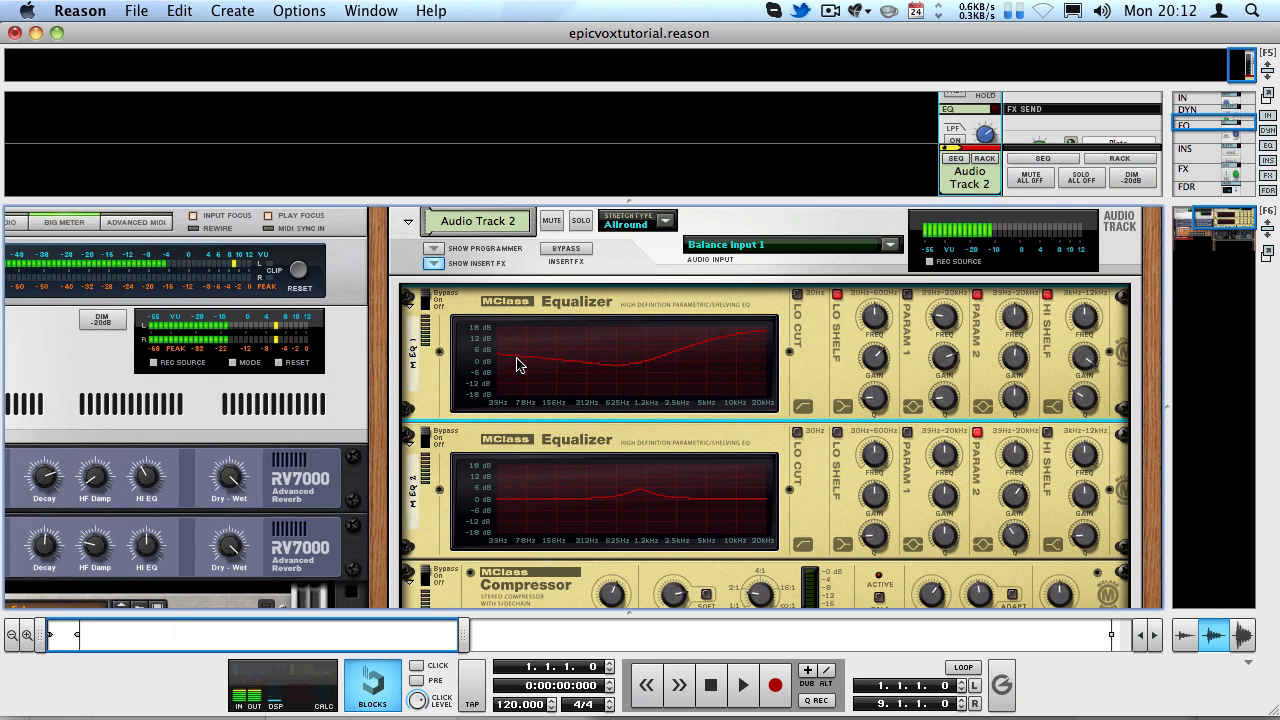
scroll(517, 363, "down", 5)
scroll(502, 477, "up", 5)
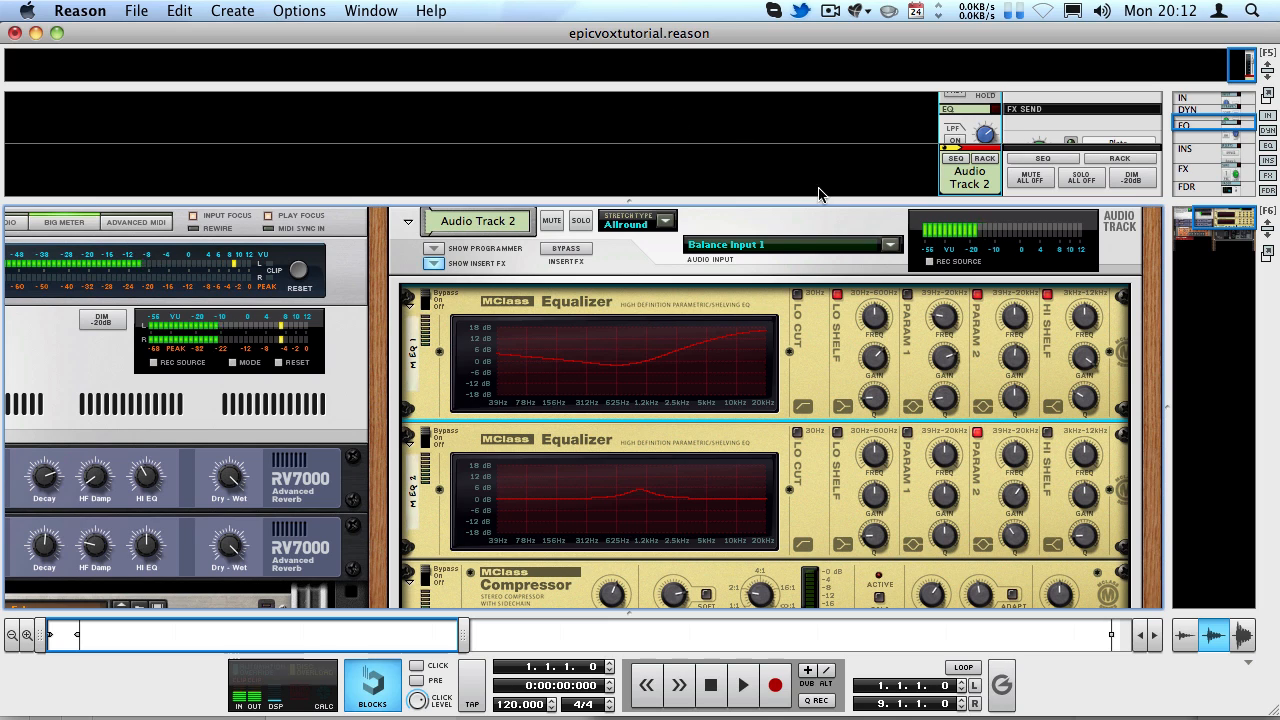
left_click_drag(1085, 358, 1077, 480)
left_click_drag(874, 358, 845, 376)
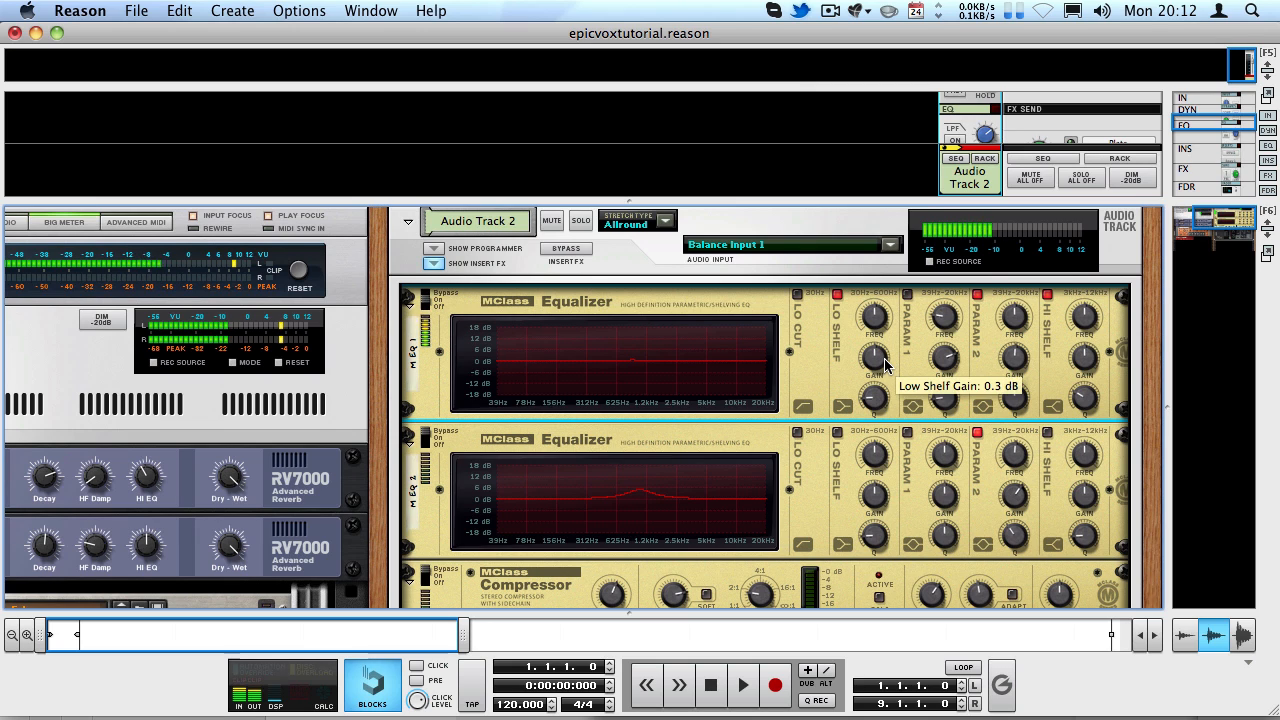
left_click_drag(884, 365, 846, 298)
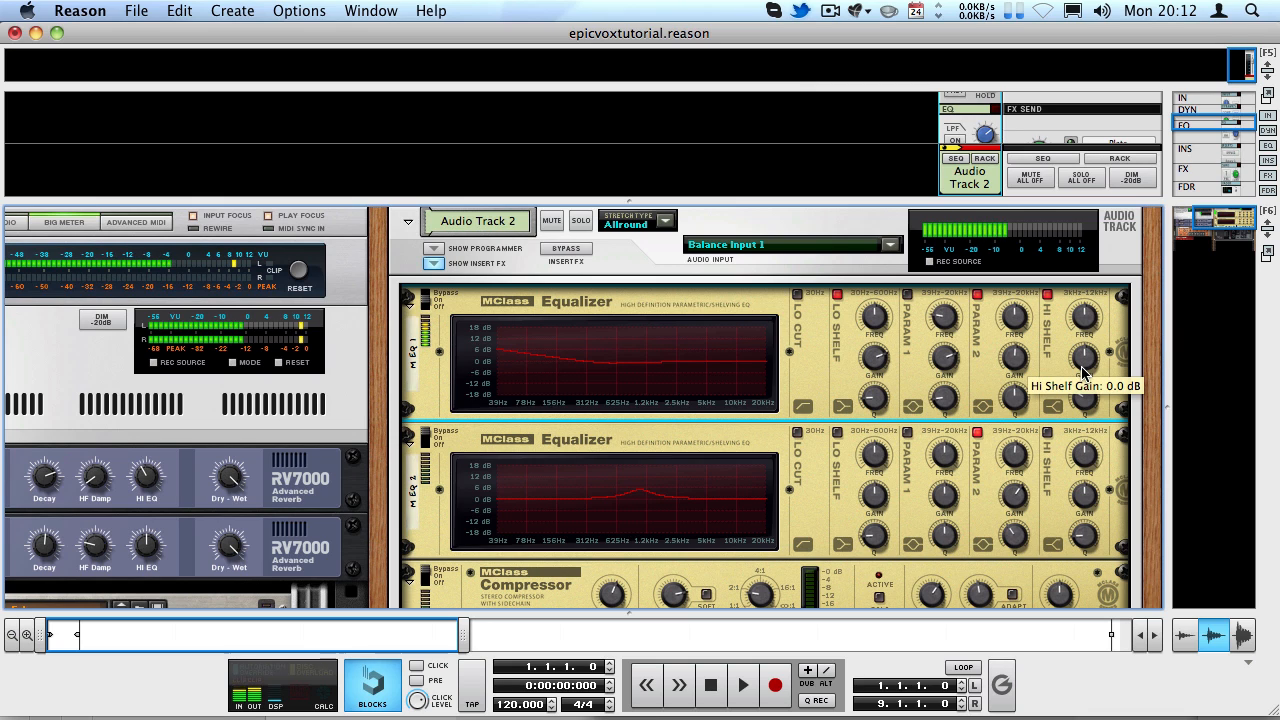
left_click_drag(1079, 359, 983, 272)
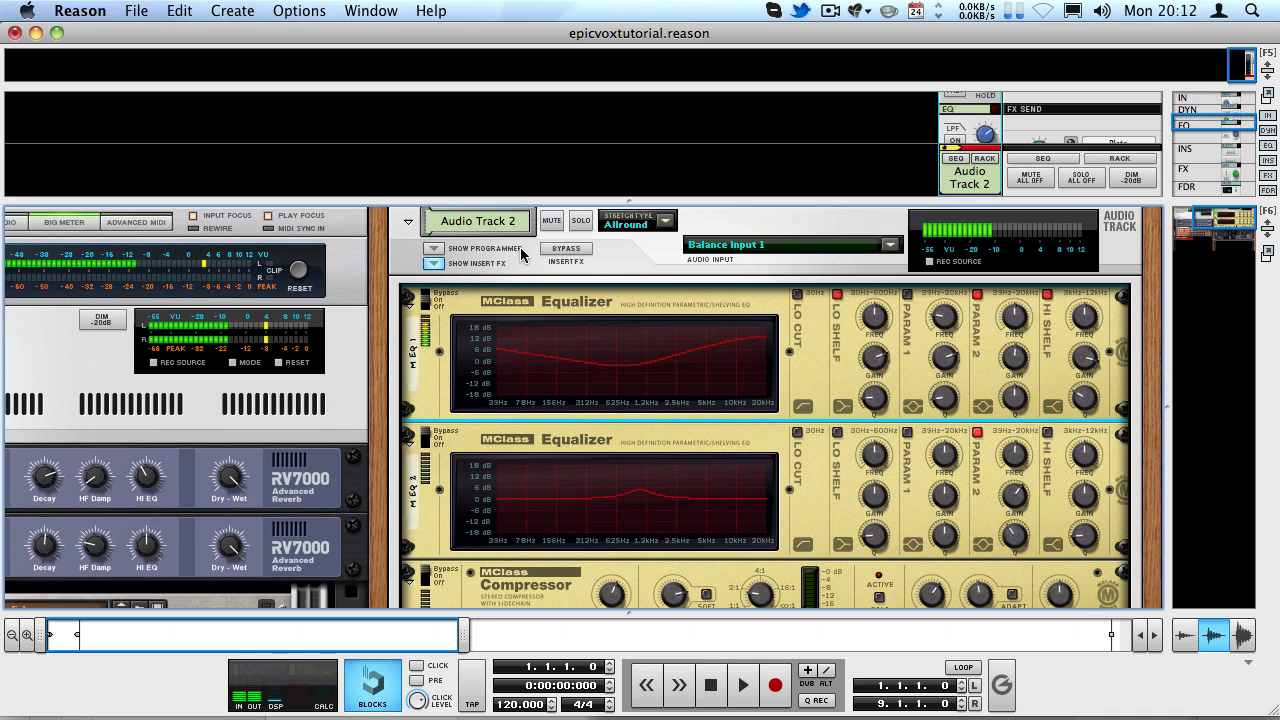
- On the second equalizer, zero the Parametric 2 gain and raise it again to 6.0 dB
scroll(672, 330, "down", 3)
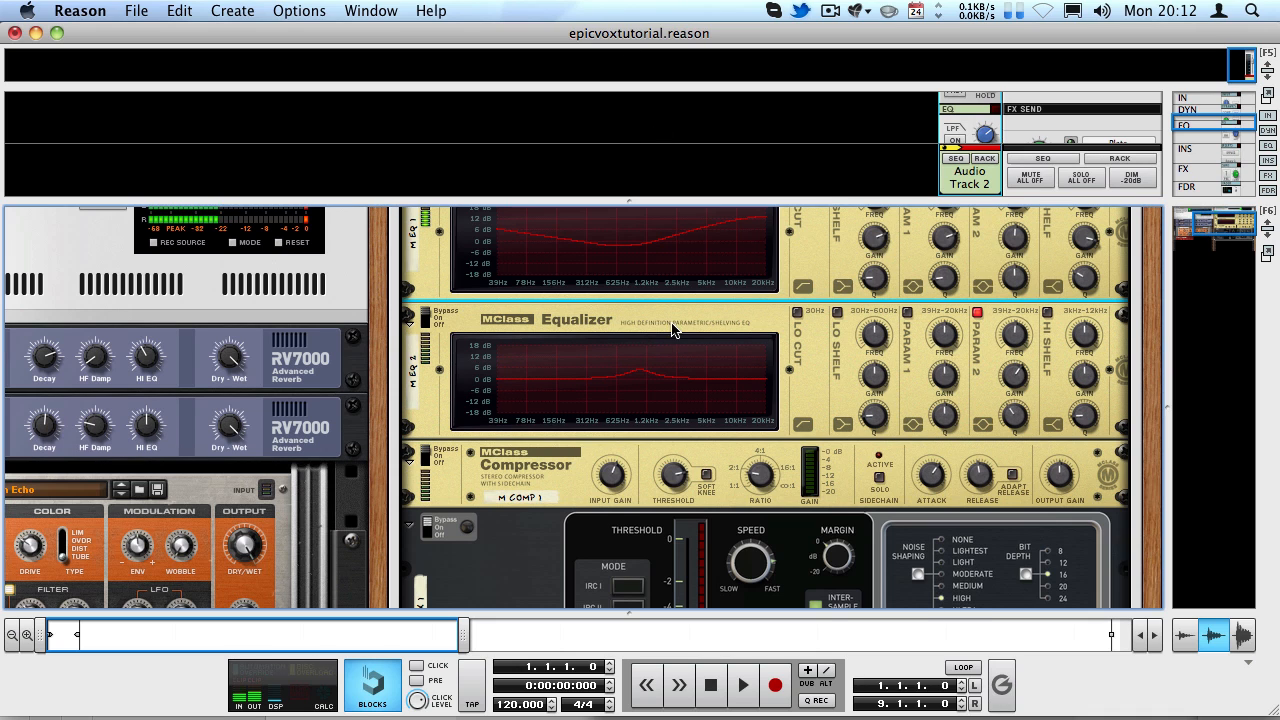
left_click_drag(1014, 375, 1012, 402)
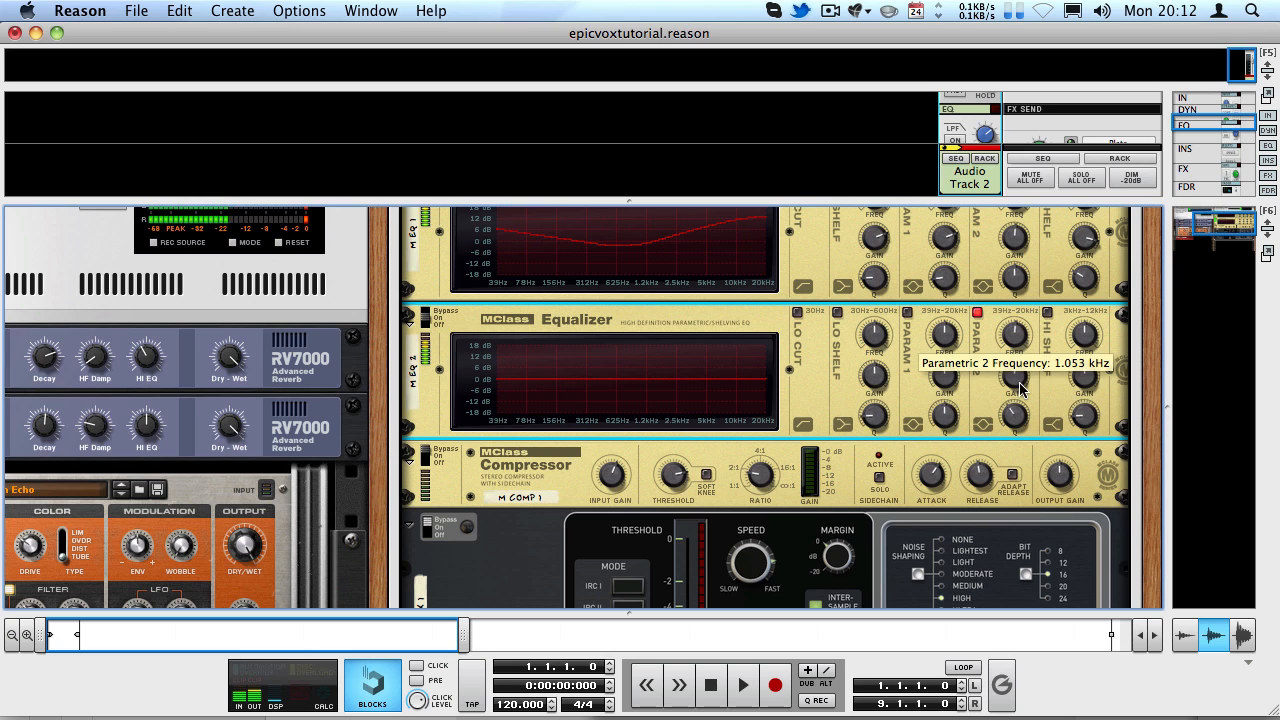
left_click_drag(1020, 388, 950, 342)
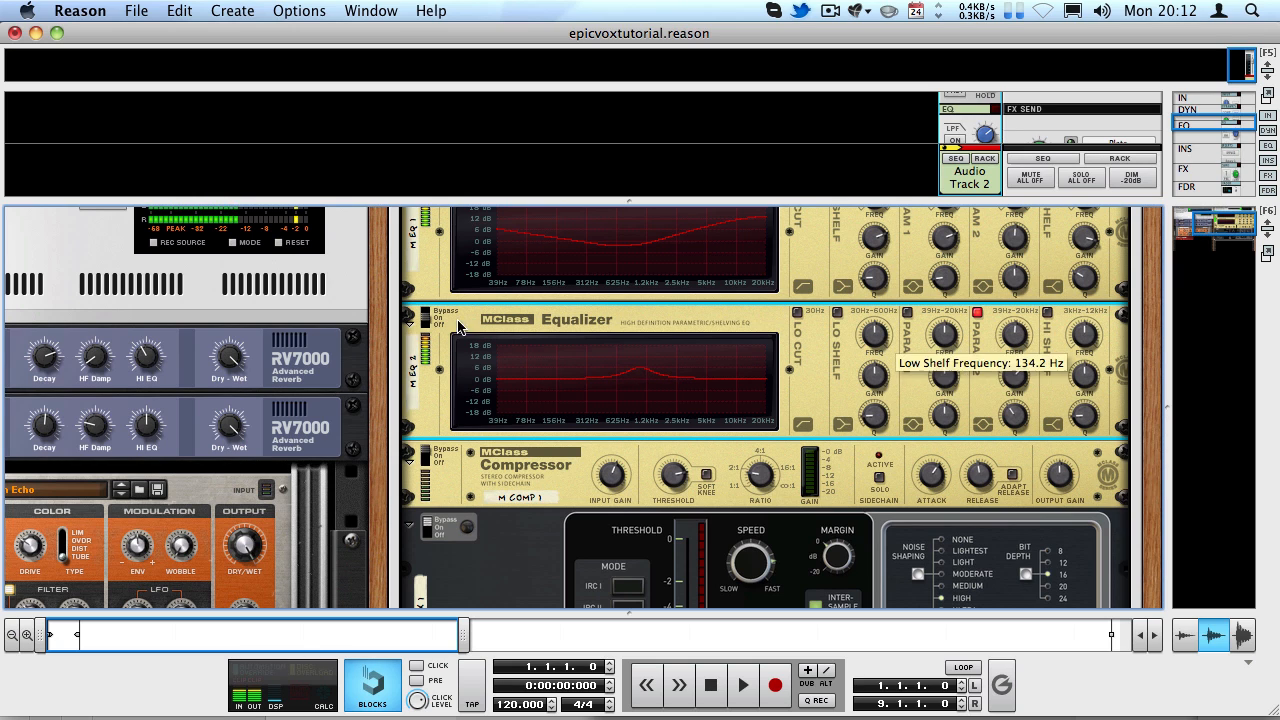
- Compare the sound with and without the second equalizer by switching its bypass, leaving it on
left_click(425, 318)
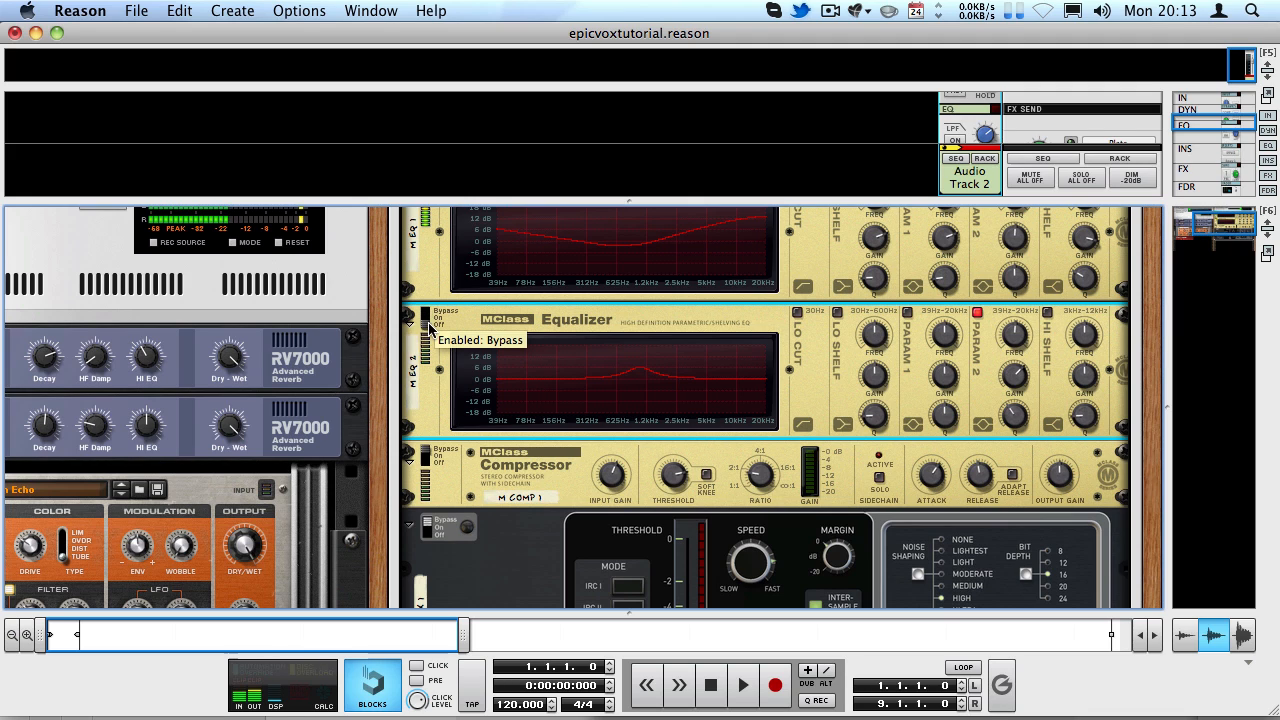
left_click(426, 322)
left_click(425, 320)
left_click(424, 319)
left_click(424, 321)
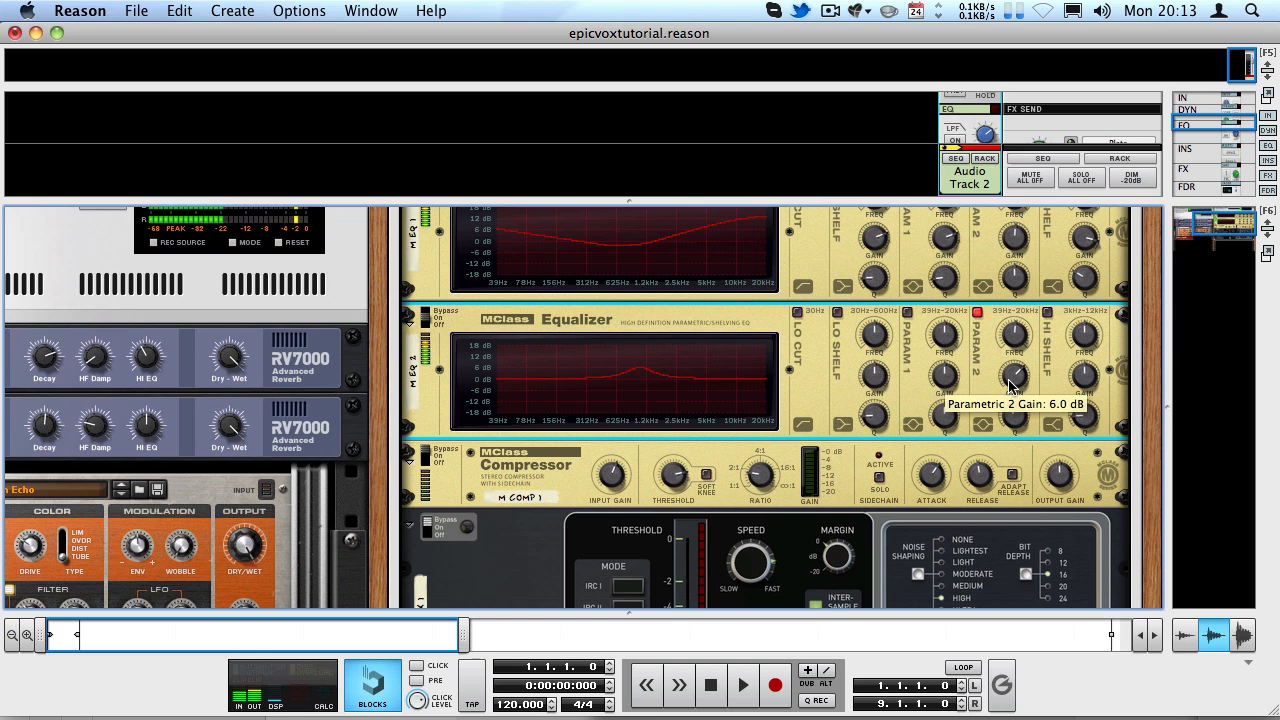
- Turn on the compressor below the equalizers, set its ratio to 4.20:1, and lower its threshold
scroll(578, 395, "up", 3)
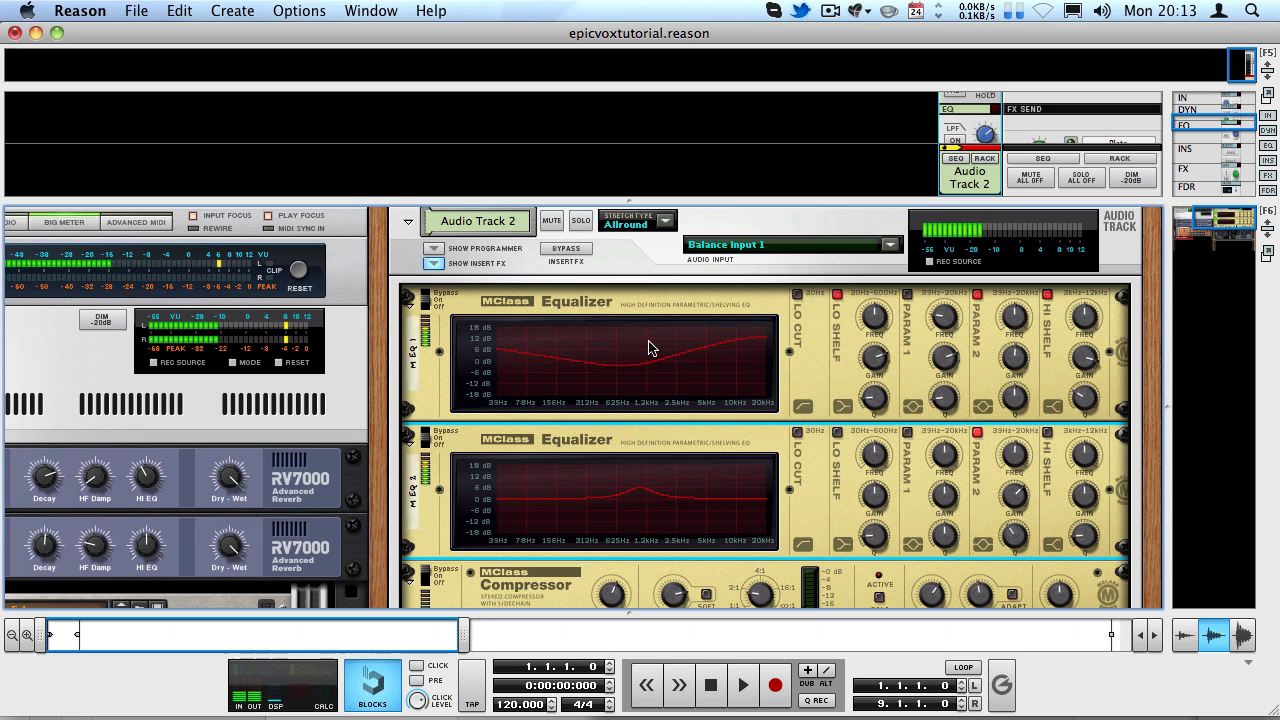
scroll(623, 363, "down", 3)
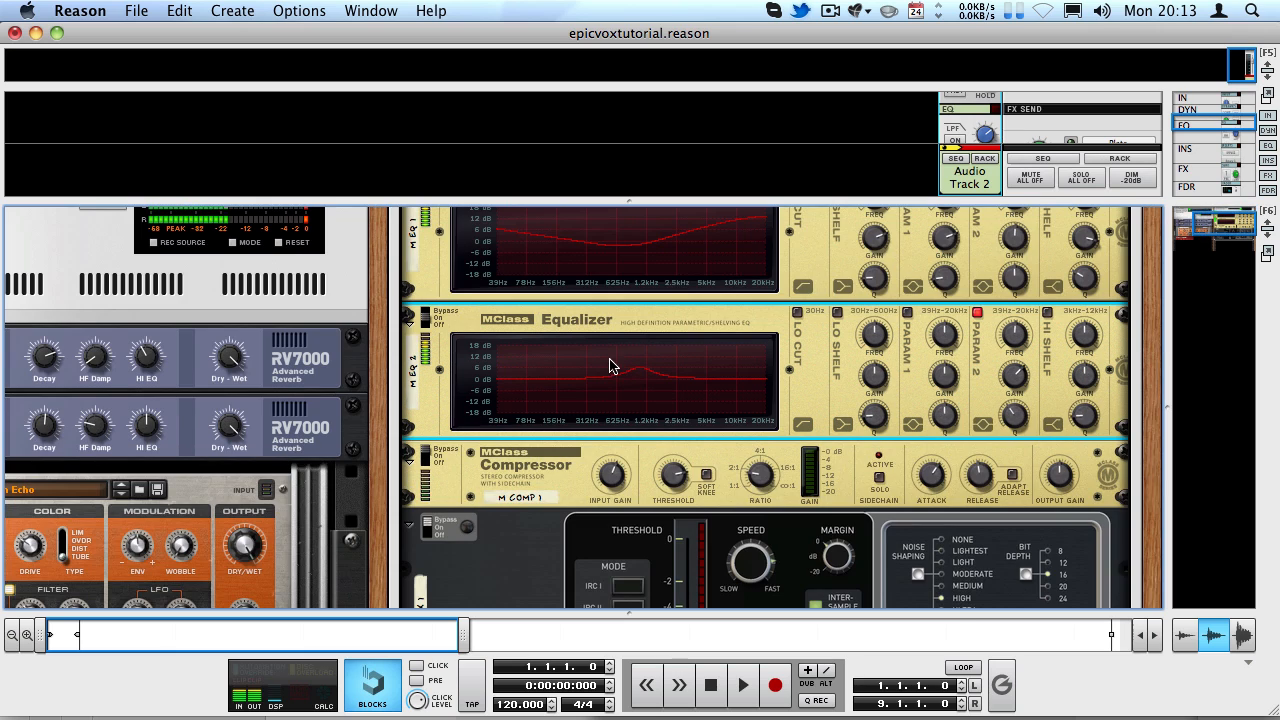
left_click(430, 462)
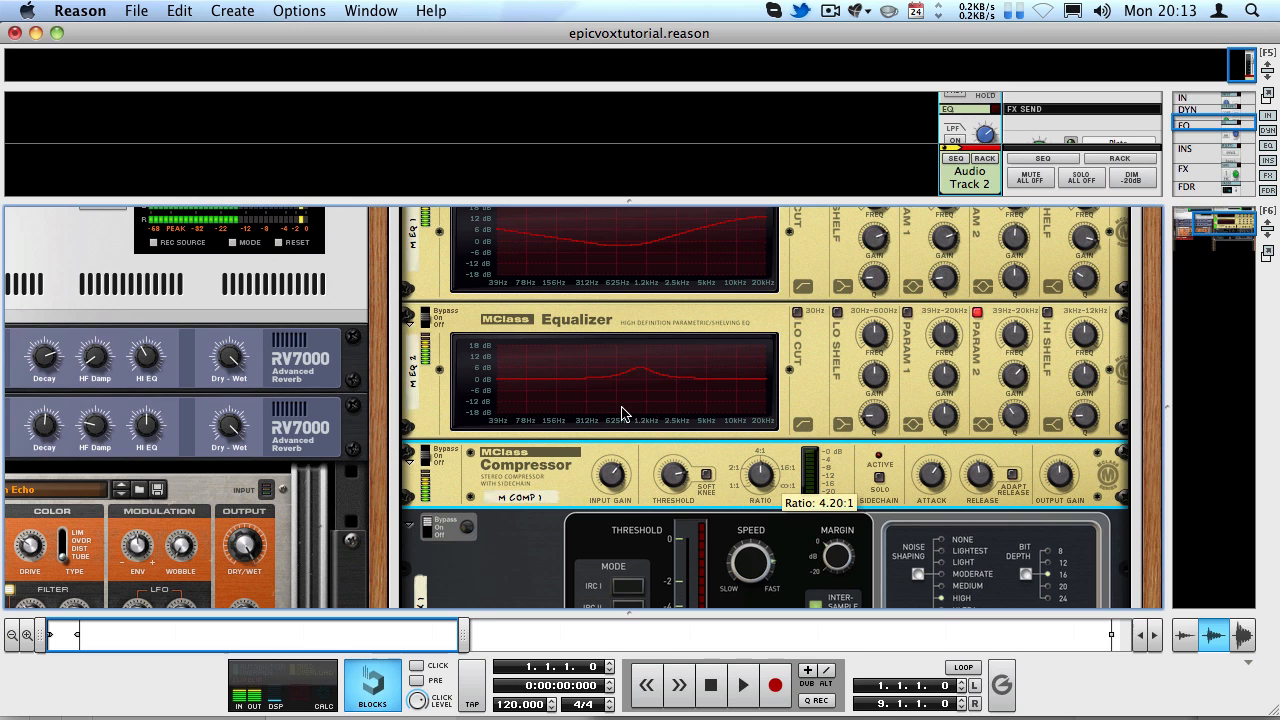
left_click_drag(673, 477, 673, 510)
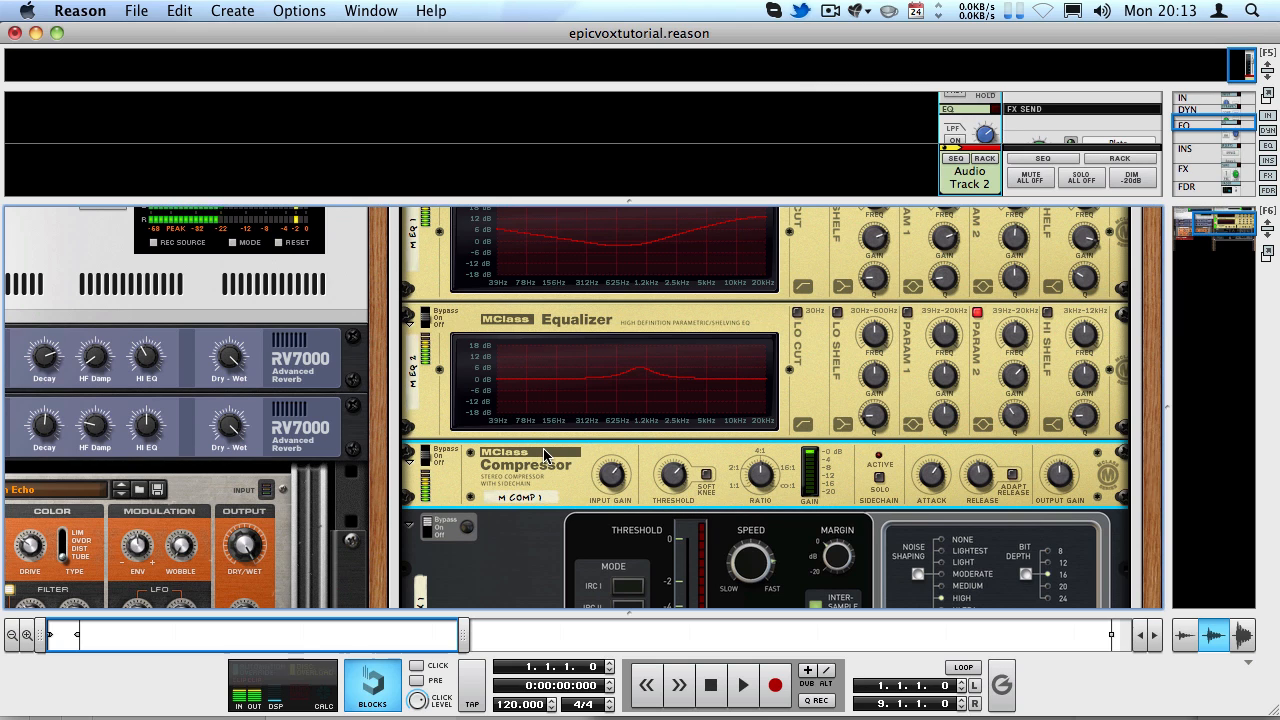
- Check the Ozone Maximizer's threshold and release settings, then turn the maximizer on
scroll(543, 448, "down", 3)
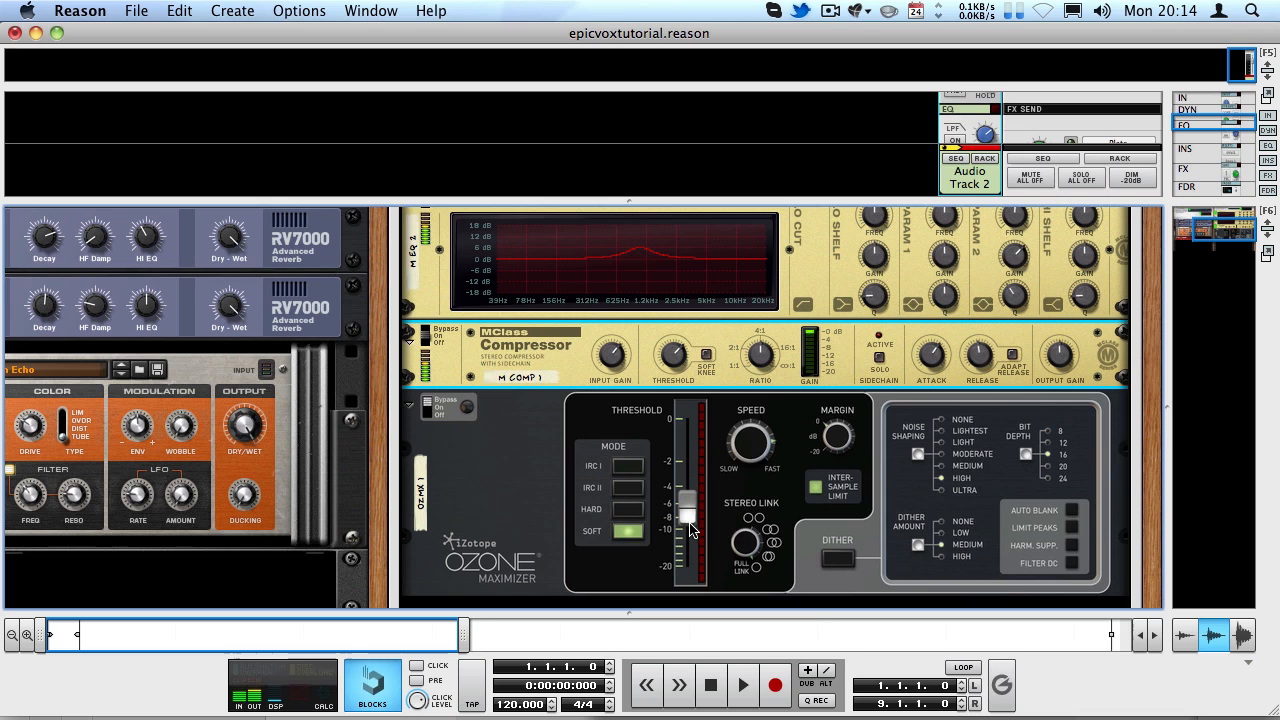
mouse_move(686, 518)
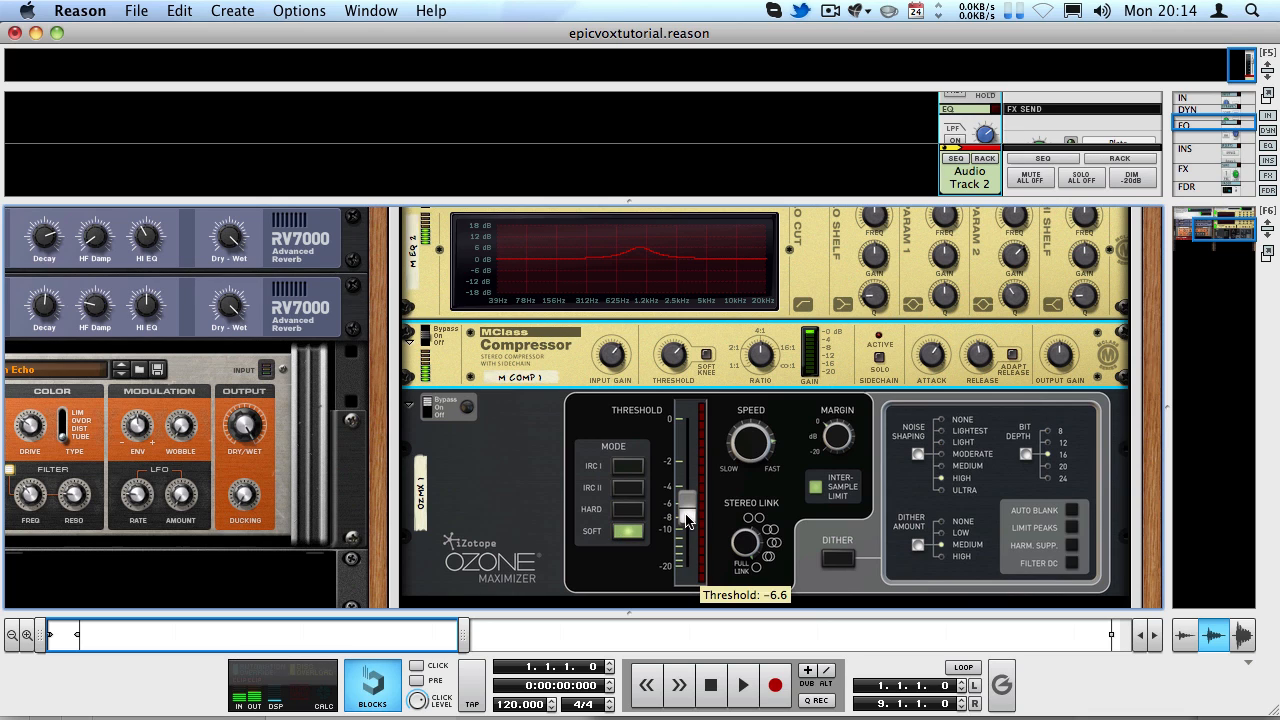
mouse_move(755, 452)
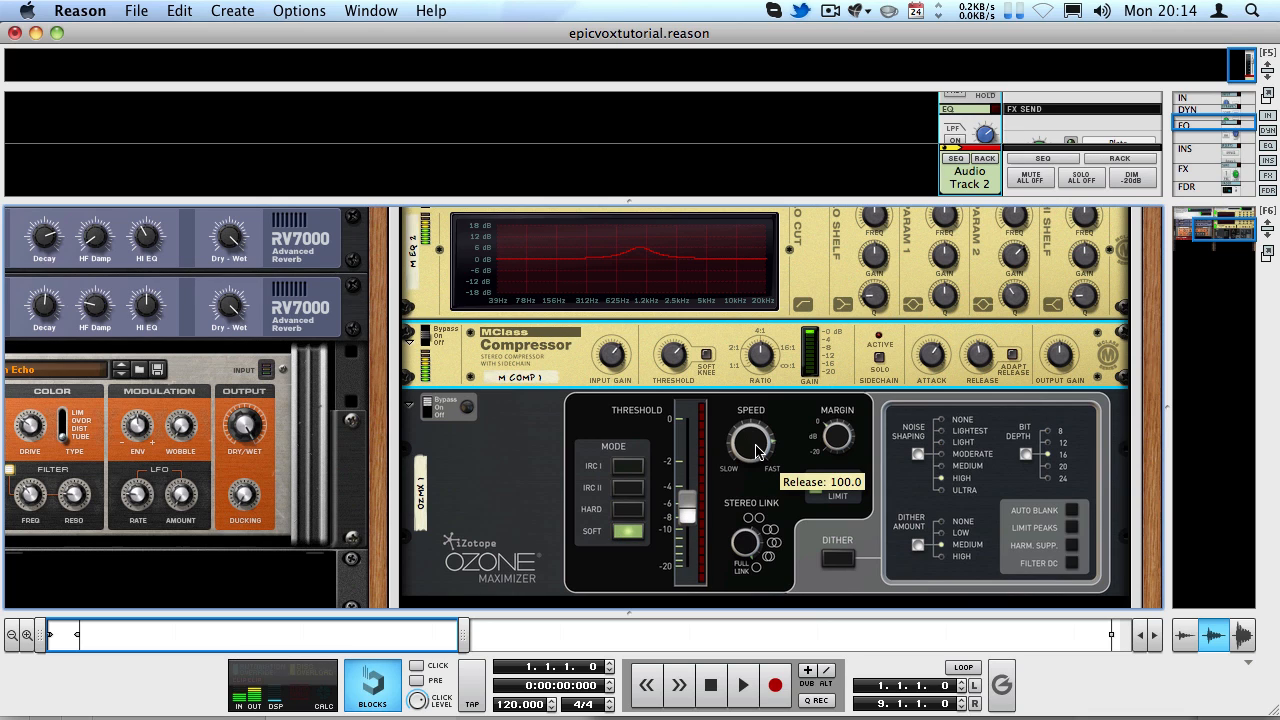
left_click(428, 410)
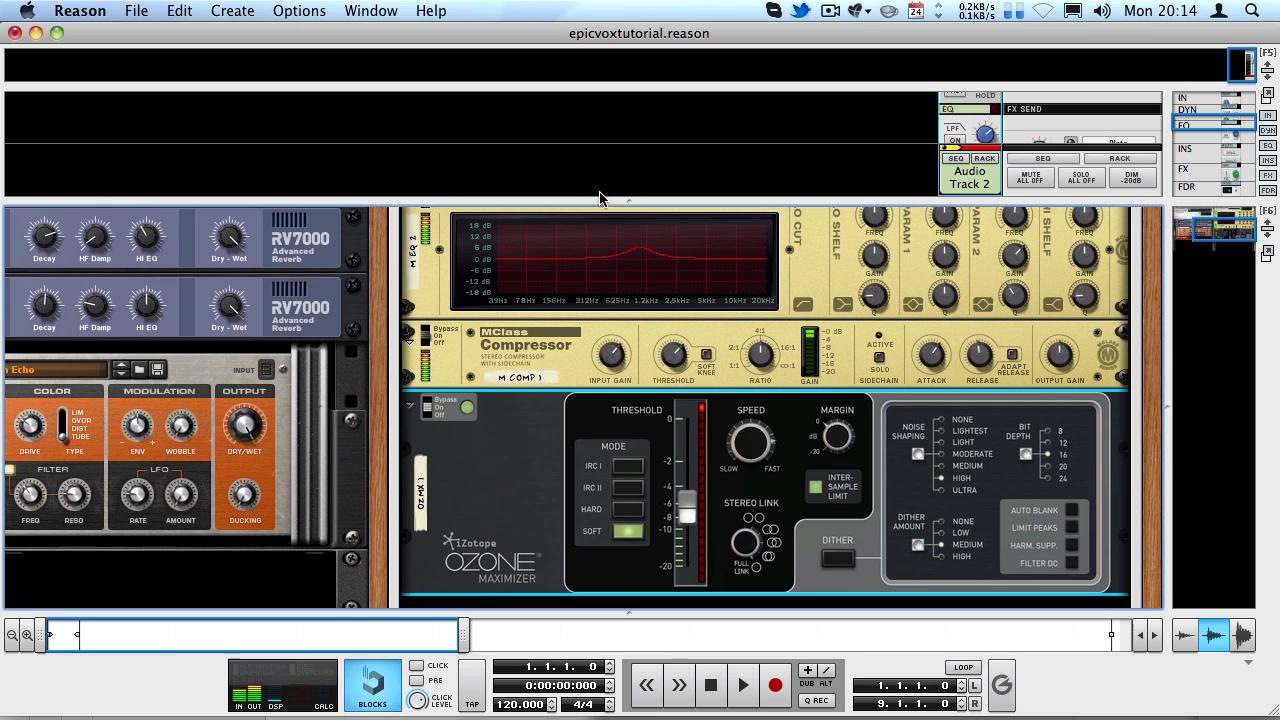
- Enlarge the mixer and enable the gate in Audio Track 2's channel dynamics
left_click_drag(600, 197, 580, 612)
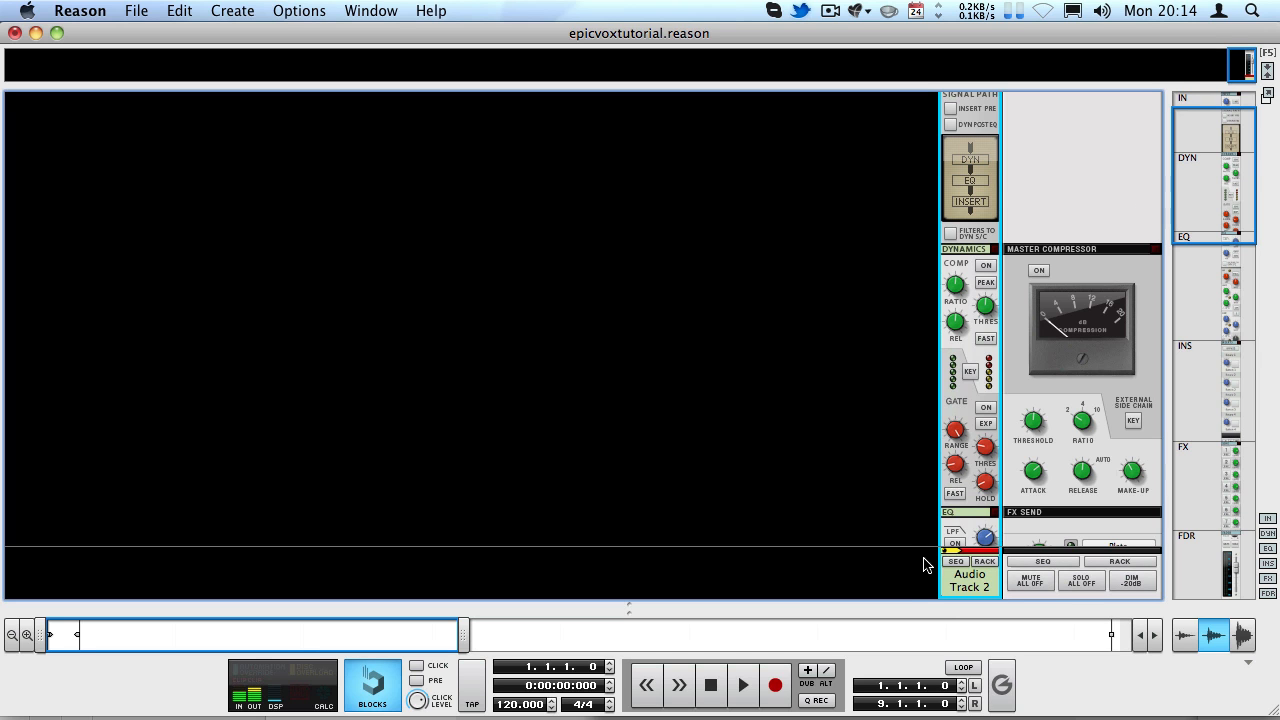
left_click_drag(888, 603, 812, 322)
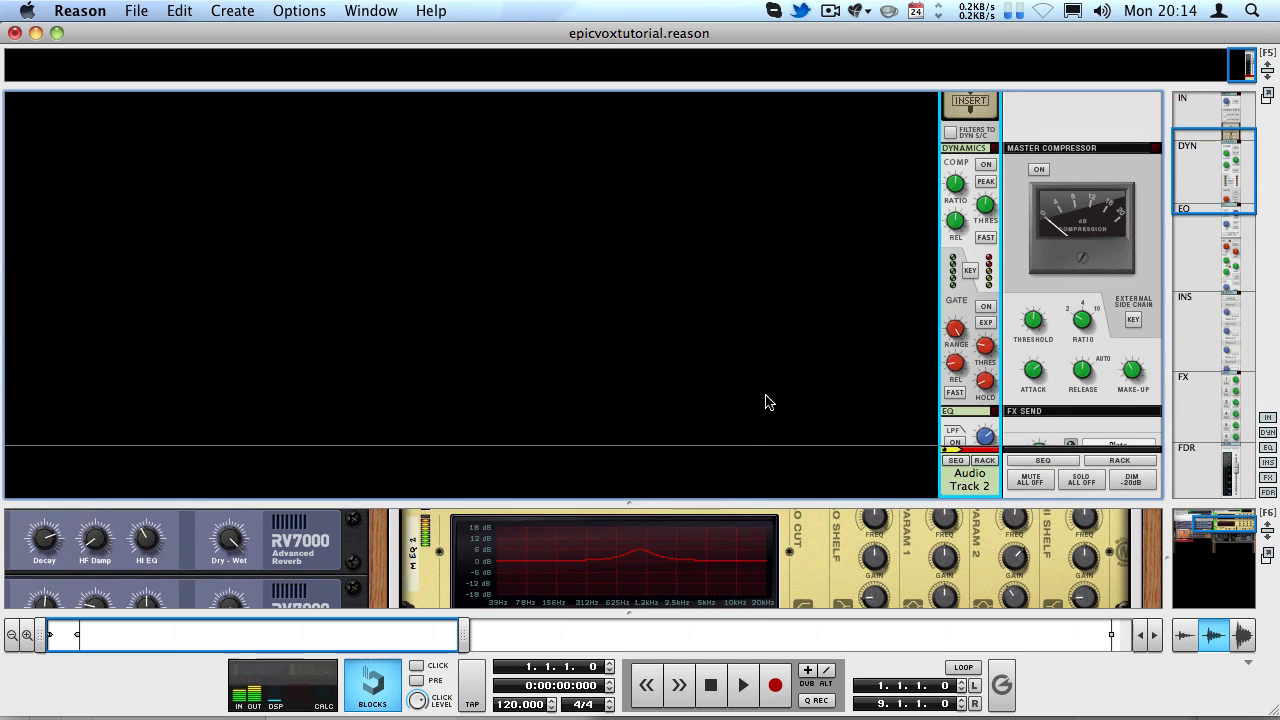
left_click(984, 310)
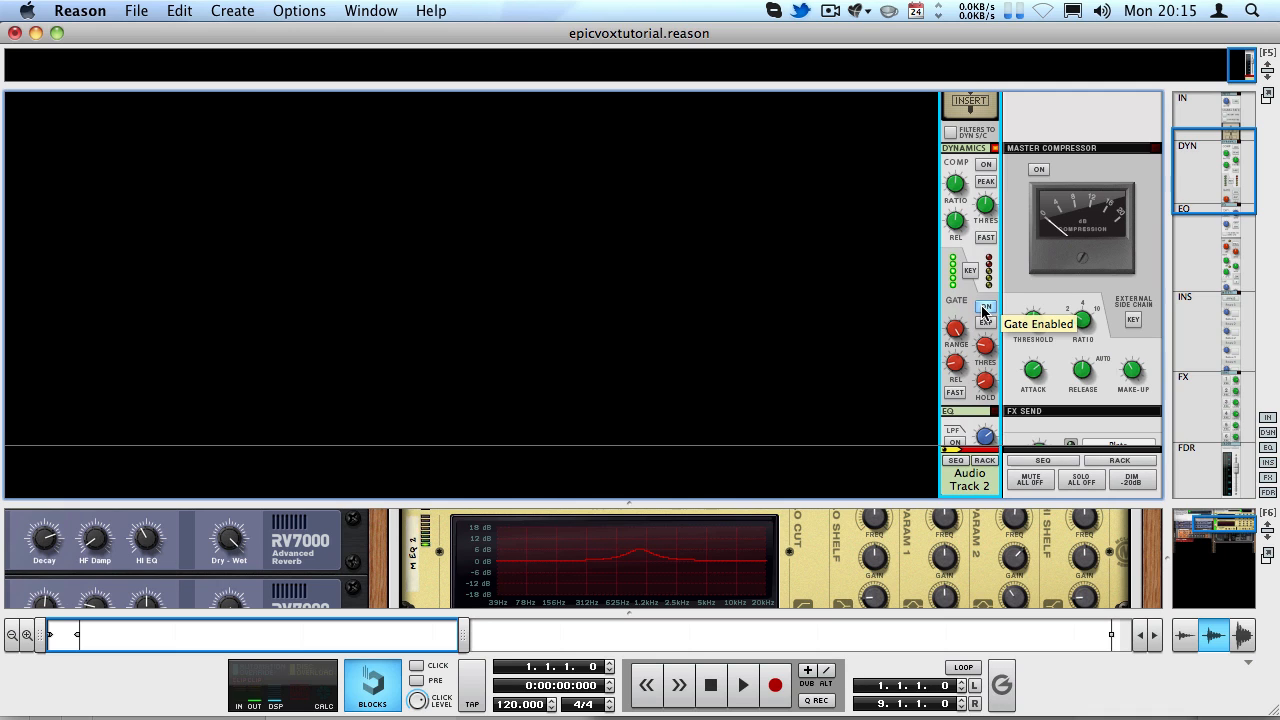
left_click(984, 308)
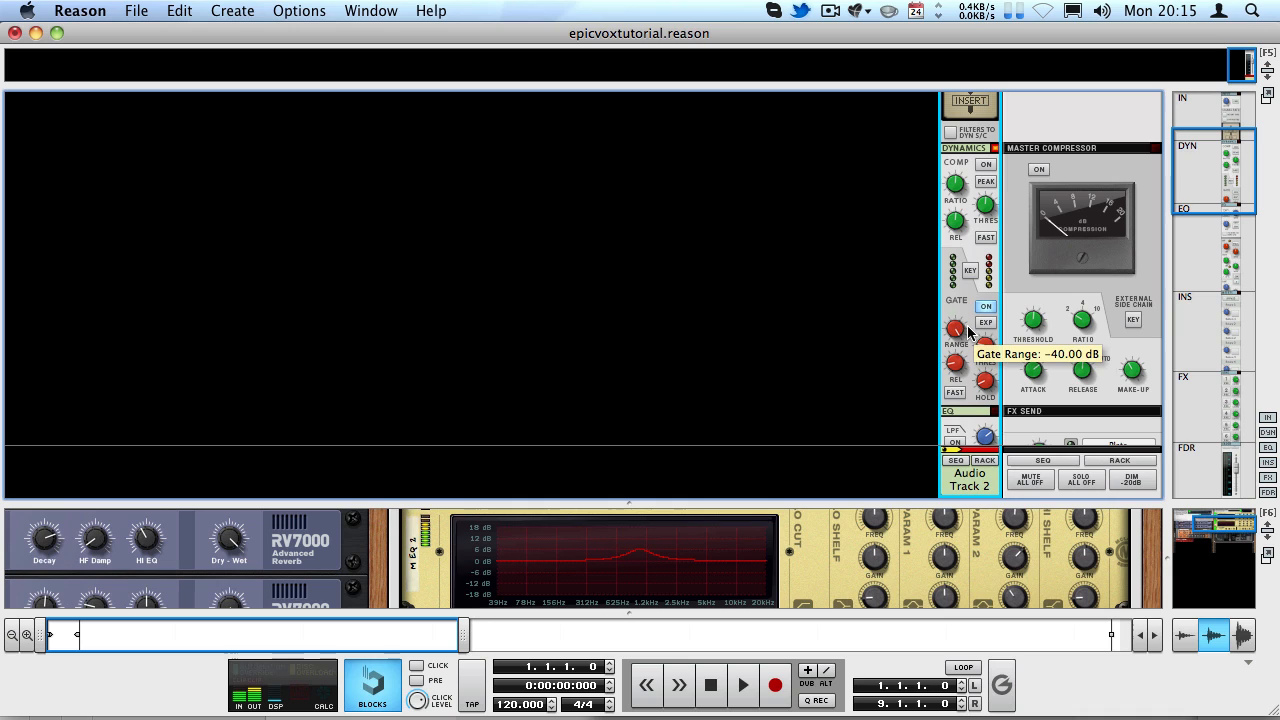
mouse_move(990, 346)
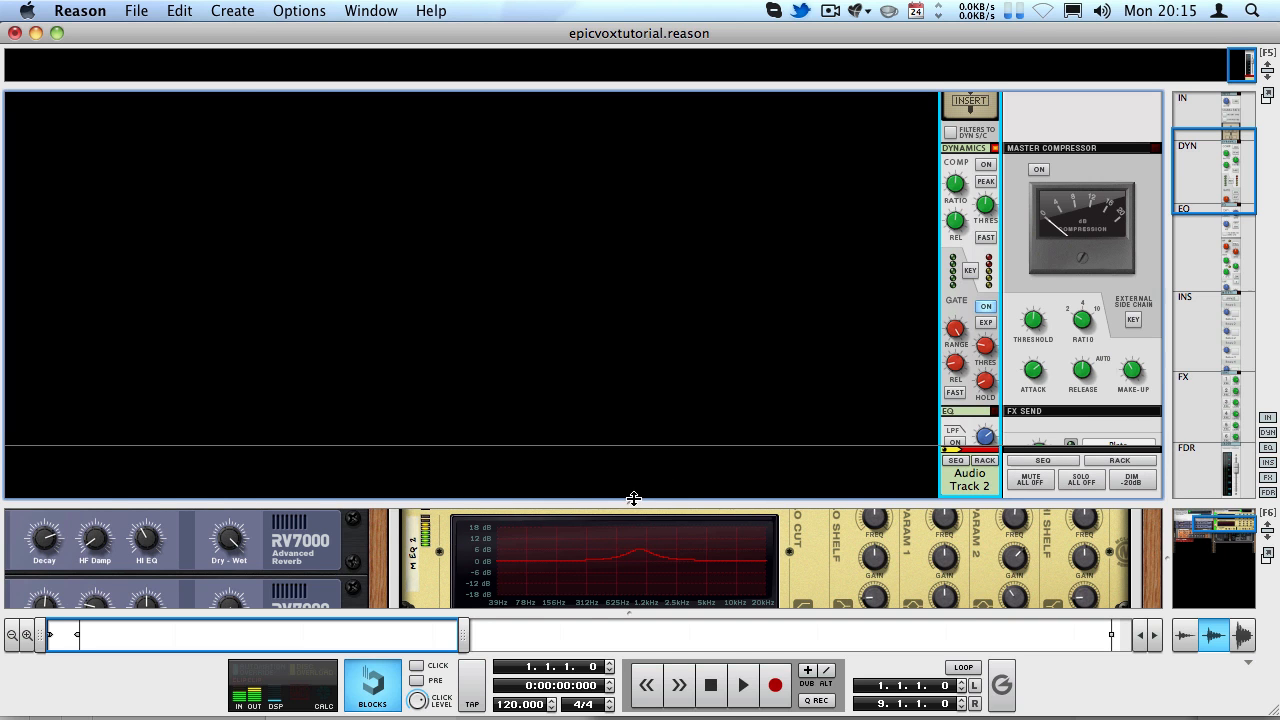
- Shrink the mixer to give the rack more room and look over Audio Track 2's insert effects chain
left_click_drag(629, 503, 543, 222)
scroll(734, 377, "down", 5)
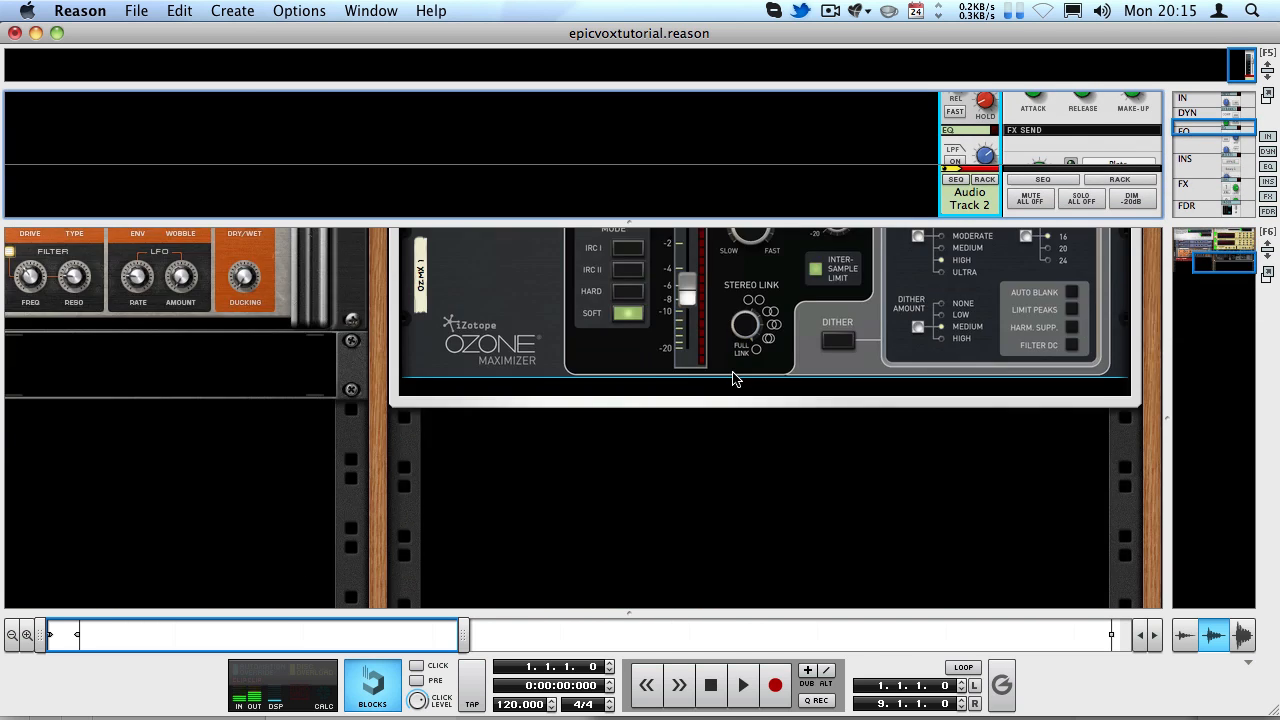
scroll(734, 377, "up", 3)
scroll(1095, 375, "up", 4)
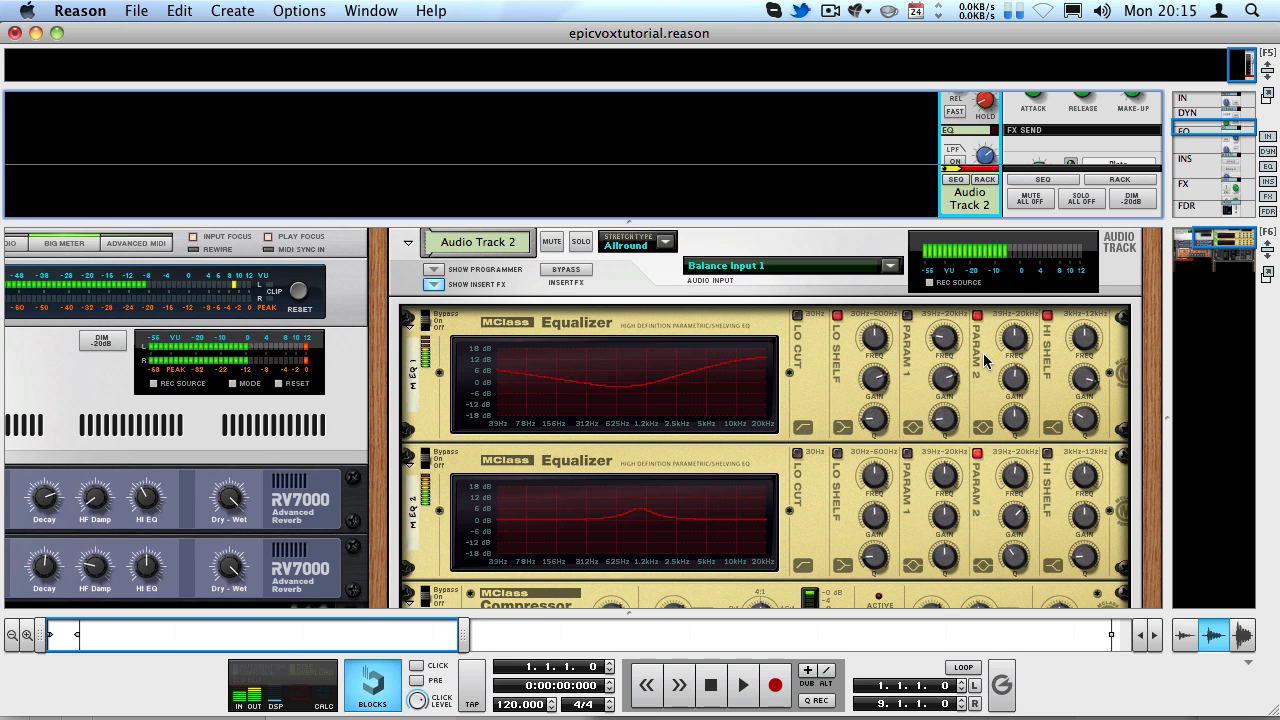